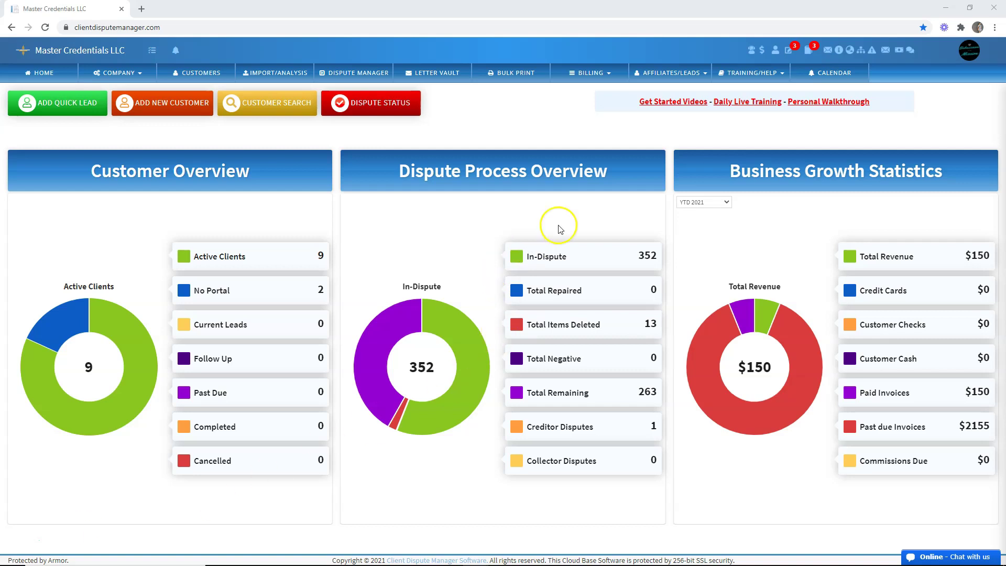
Open the BILLING dropdown in the dashboard's top navigation bar
click(606, 76)
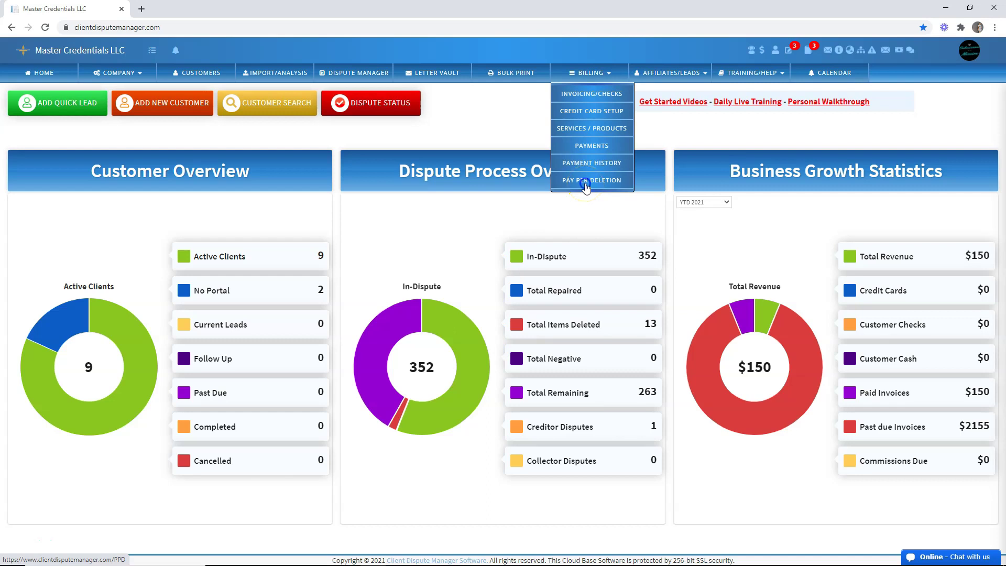
Load the Pay Per Deletion Estimate page and select the second client's saved estimate
click(585, 183)
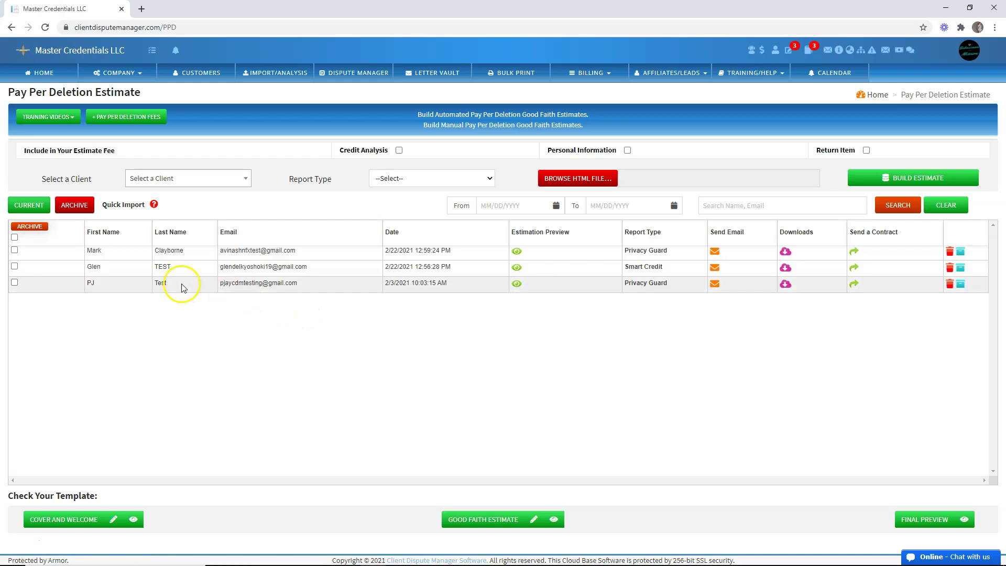
click(128, 270)
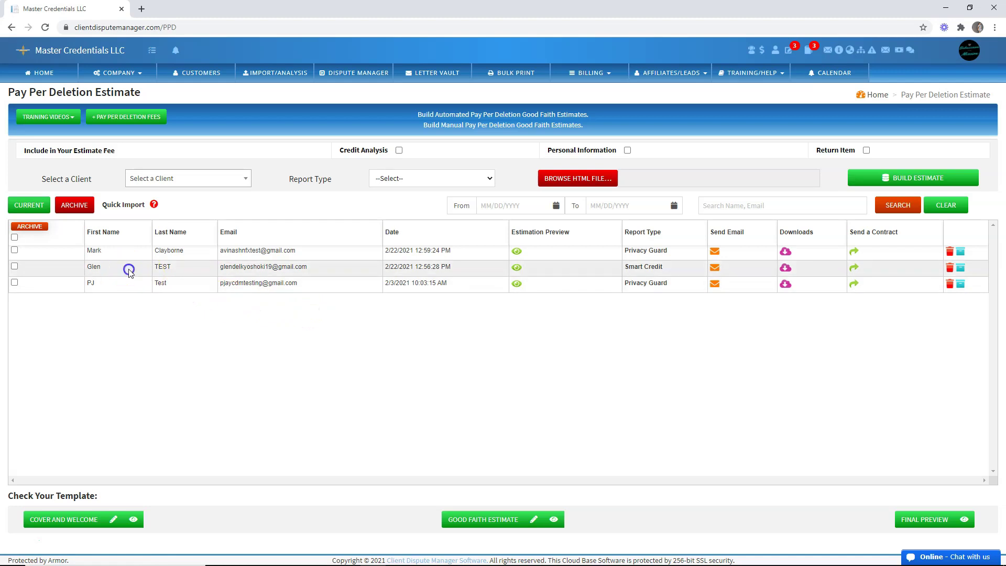
click(856, 269)
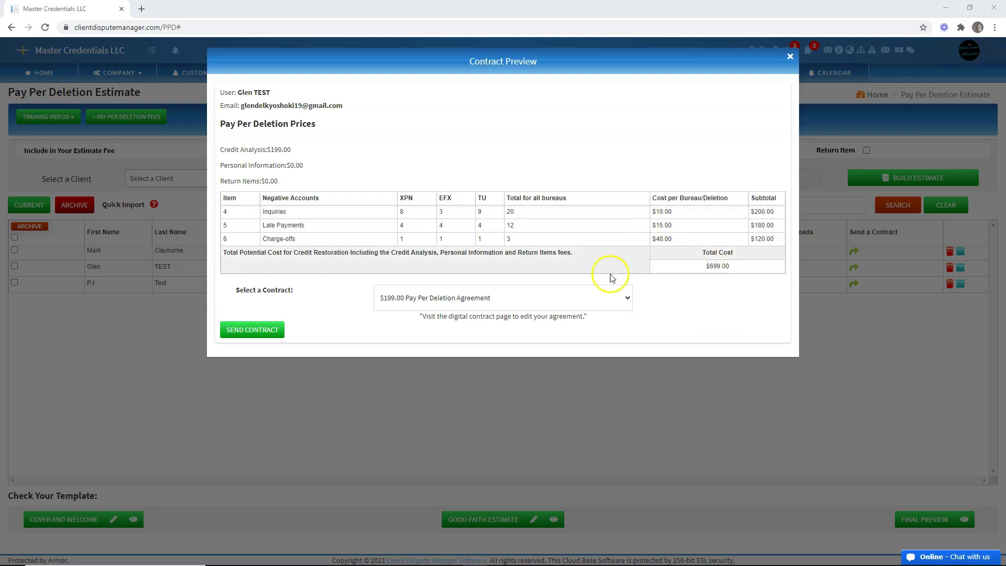
click(511, 304)
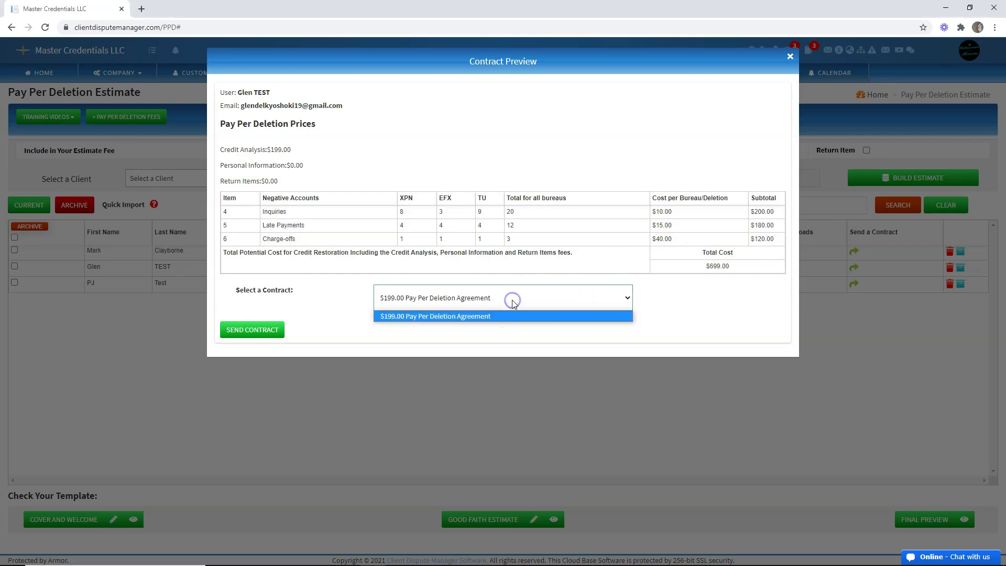
click(536, 320)
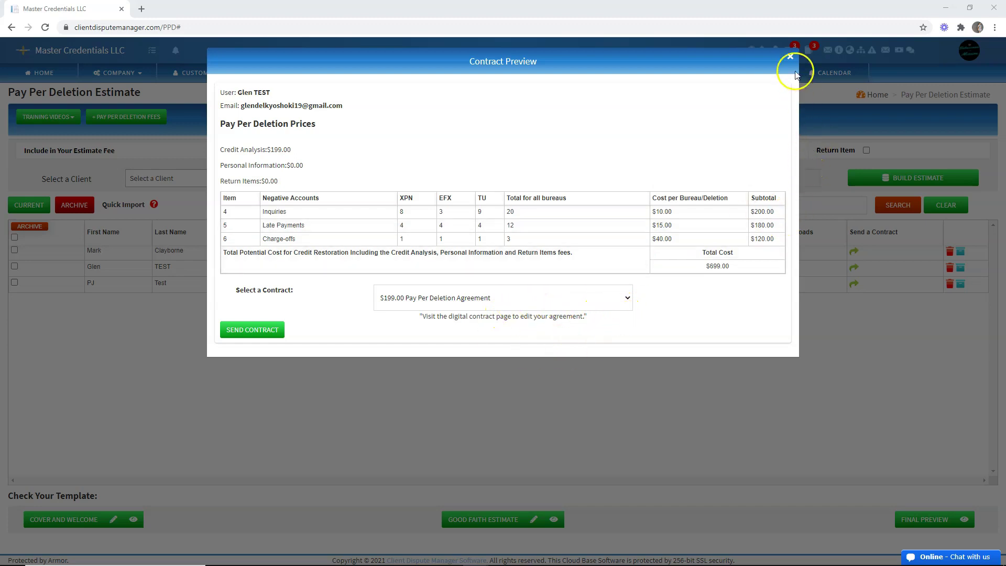
click(789, 56)
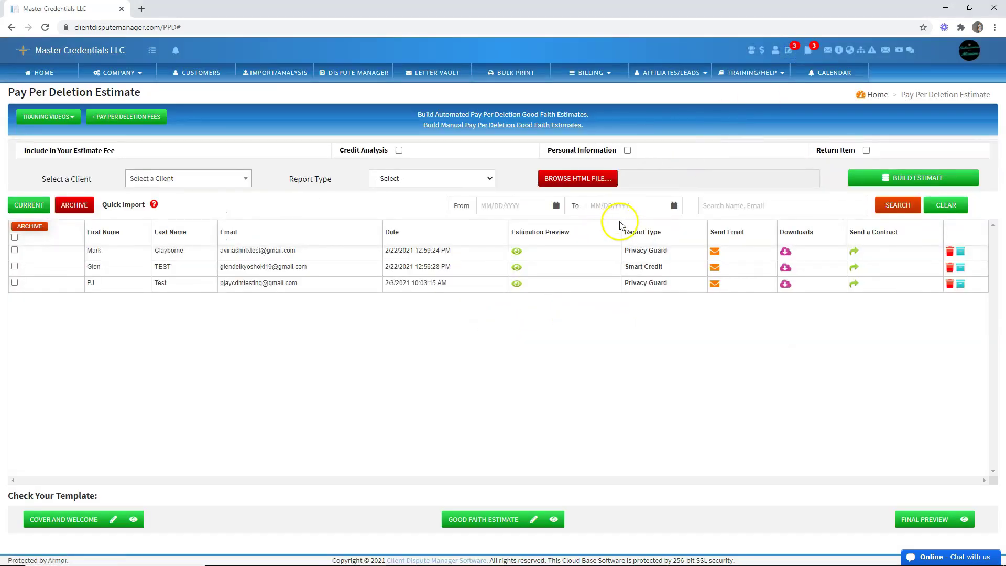
Open the $199.00 Pay Per Deletion Agreement for editing from COMPANY > Digital Contracts
click(119, 73)
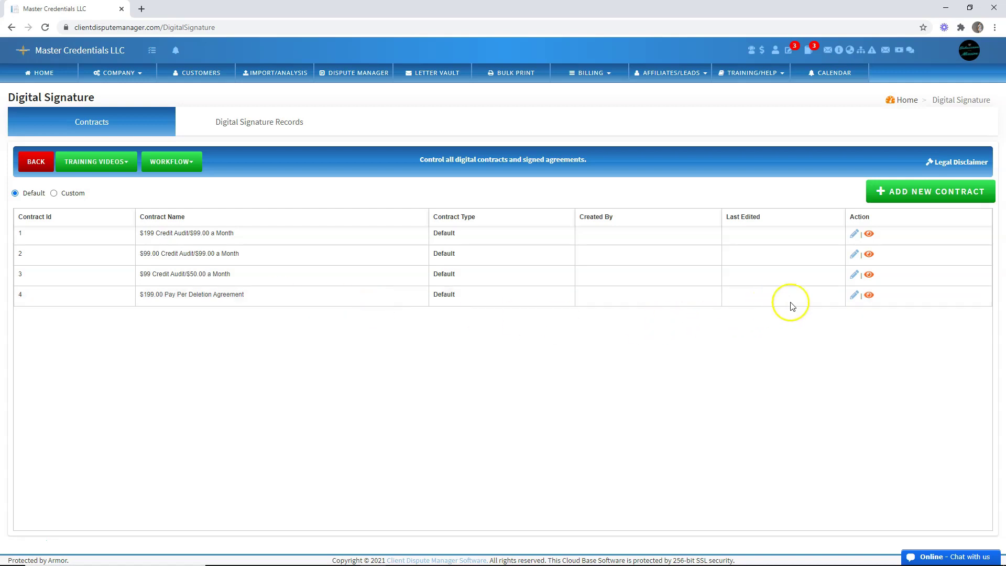
click(855, 296)
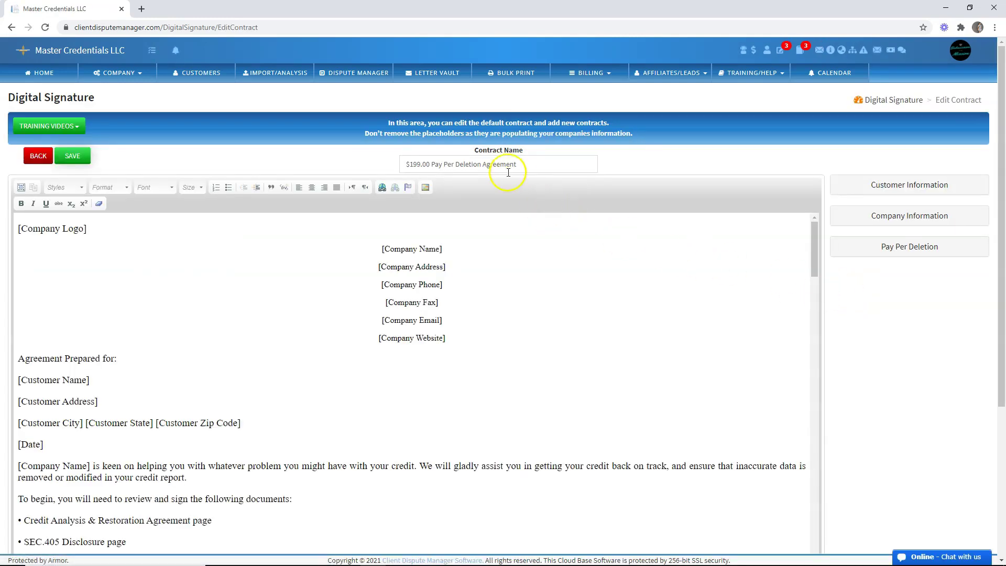
Locate and select the centered [Good Faith Estimate Goes here] line under Terms of Service
click(526, 166)
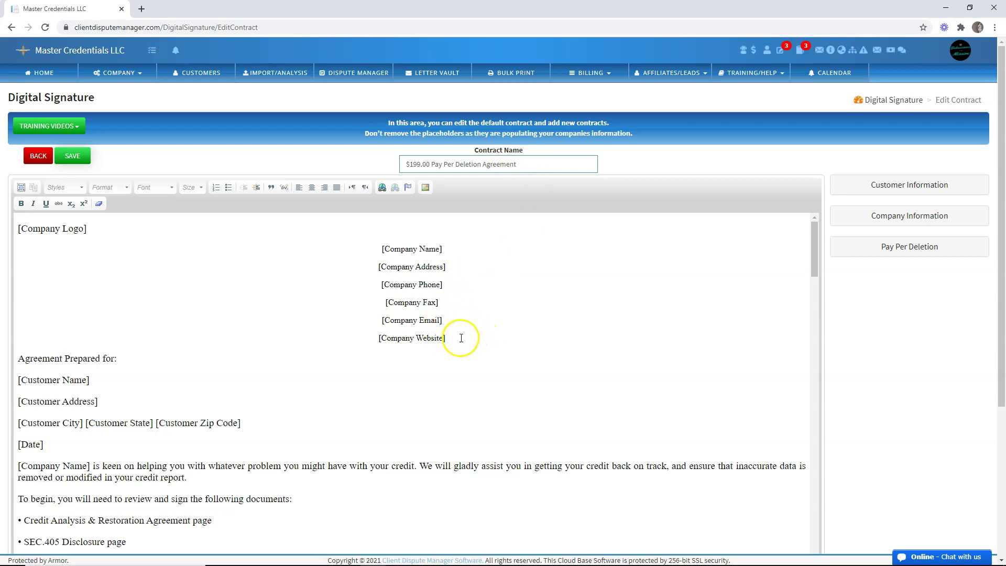
scroll(430, 353, down, 4)
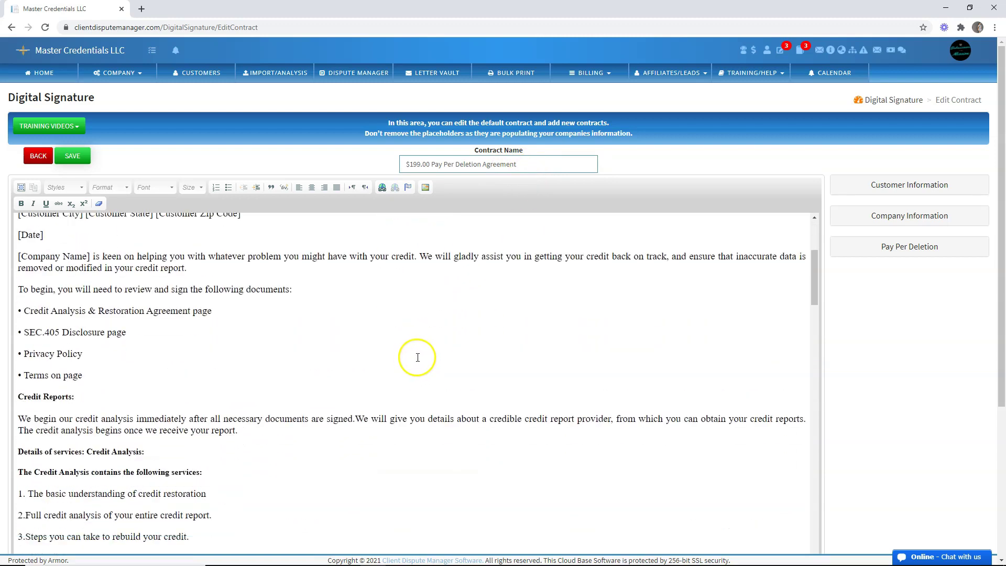
scroll(417, 357, down, 10)
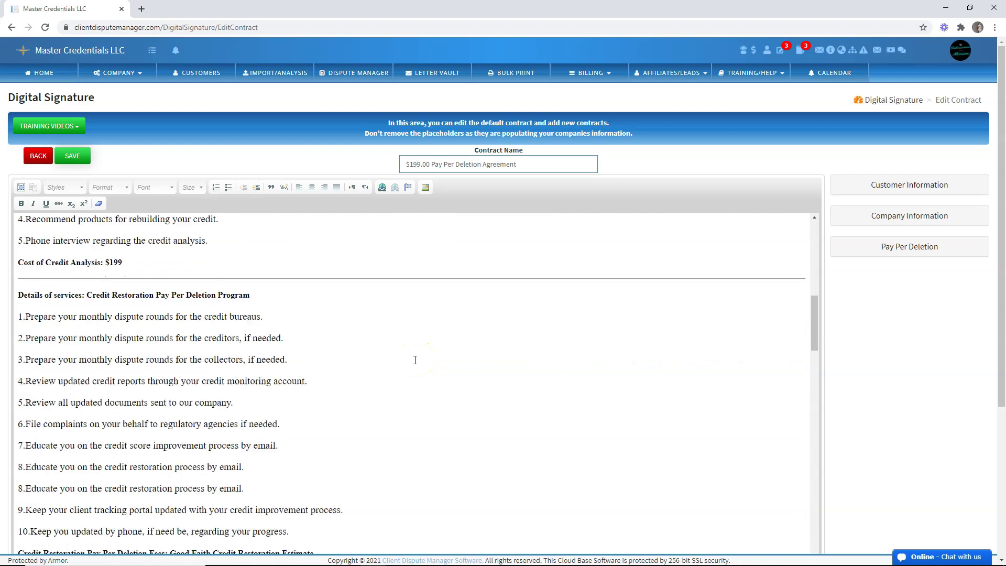
scroll(414, 361, down, 8)
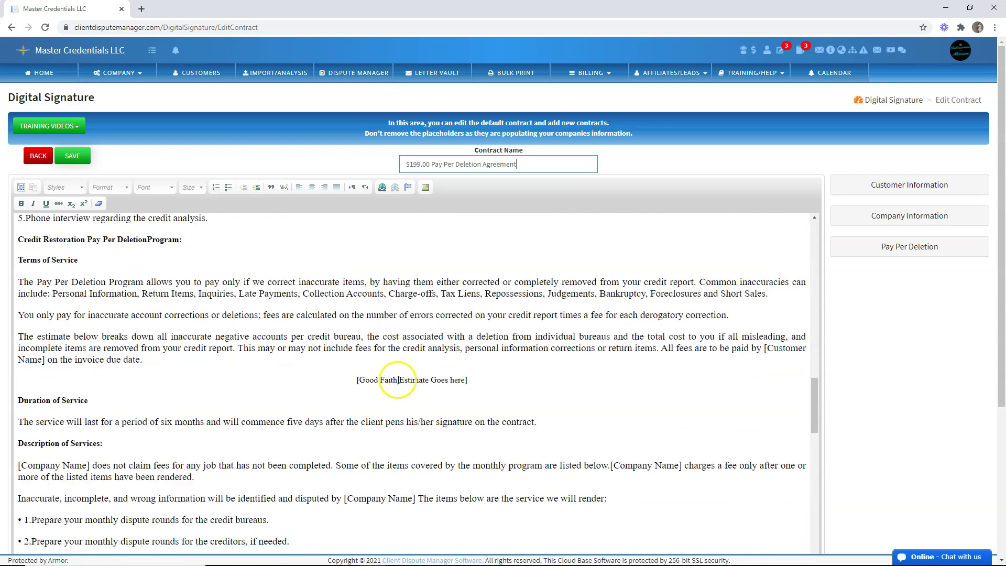
drag(358, 381, 322, 375)
click(477, 381)
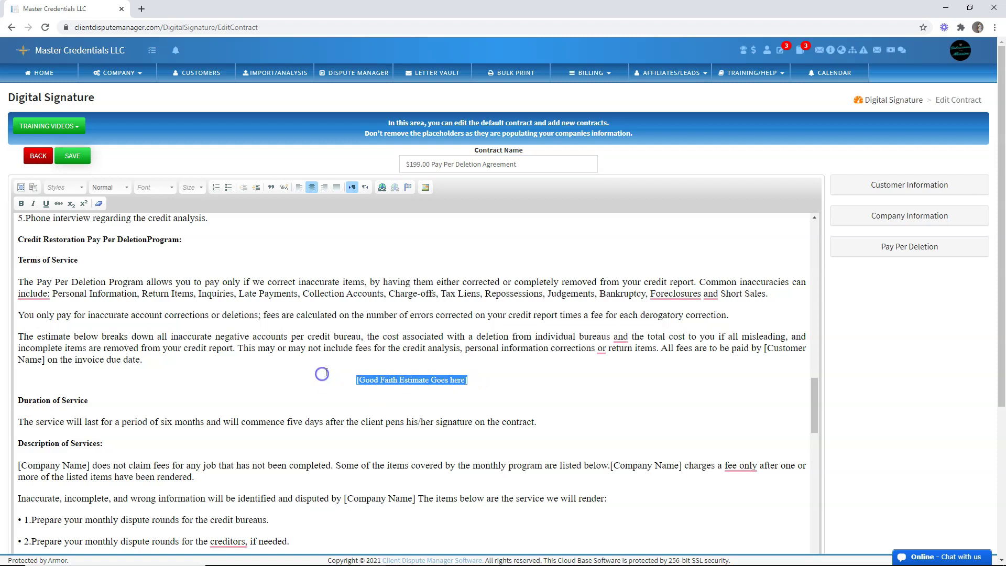
click(490, 390)
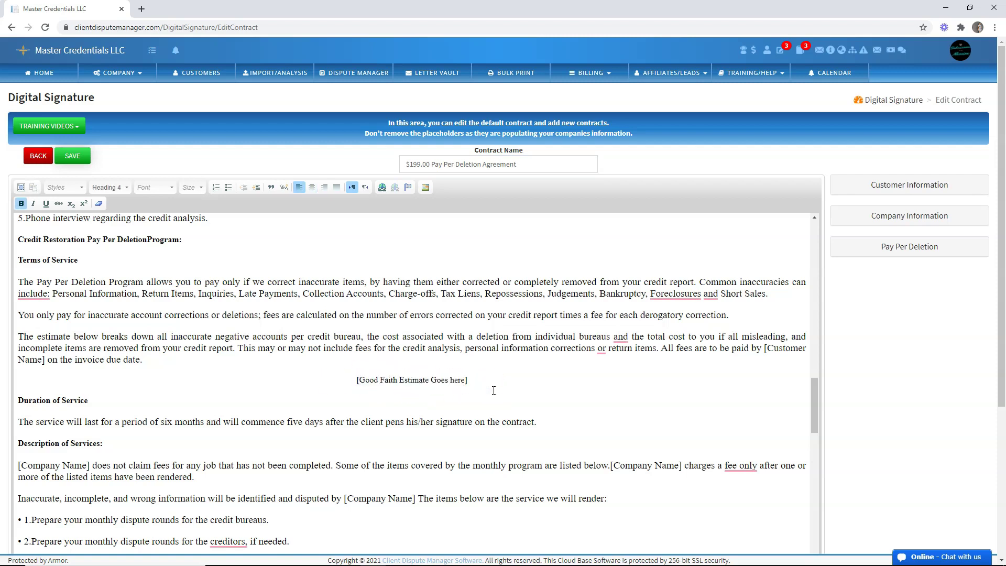
drag(493, 390, 397, 385)
click(488, 434)
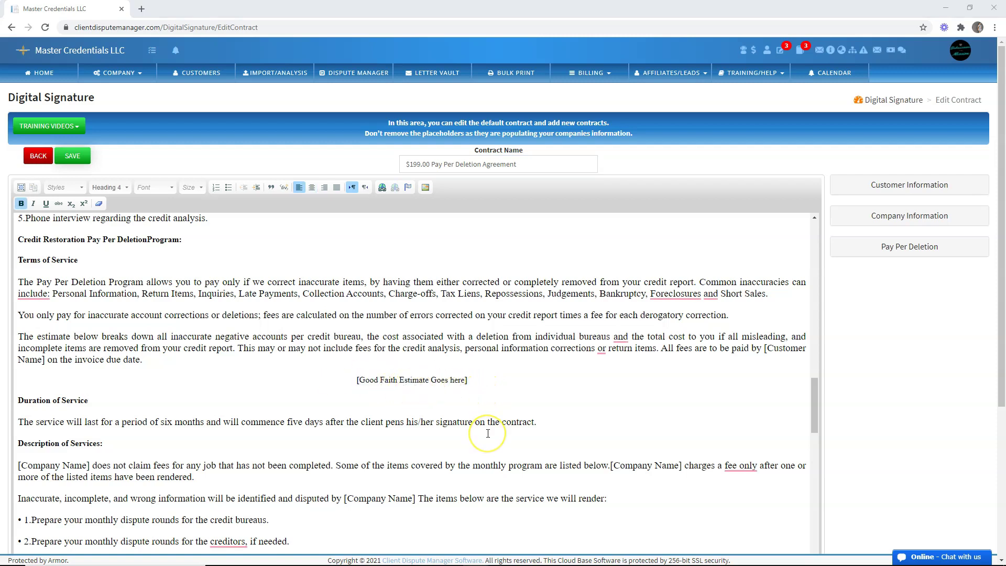
click(481, 380)
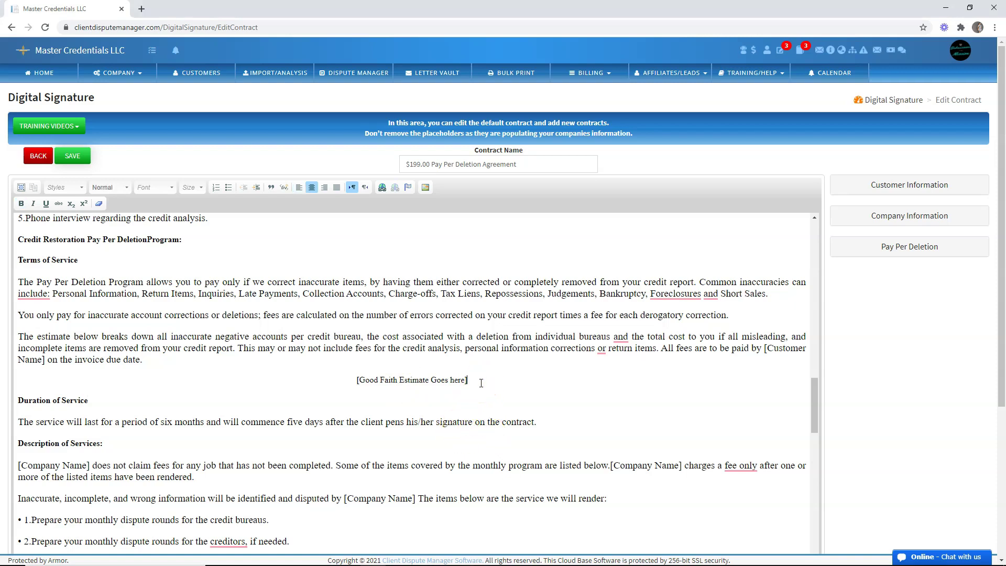
click(484, 388)
click(481, 388)
Expand the Pay Per Deletion placeholder list to find the Good Faith Estimate option
click(910, 250)
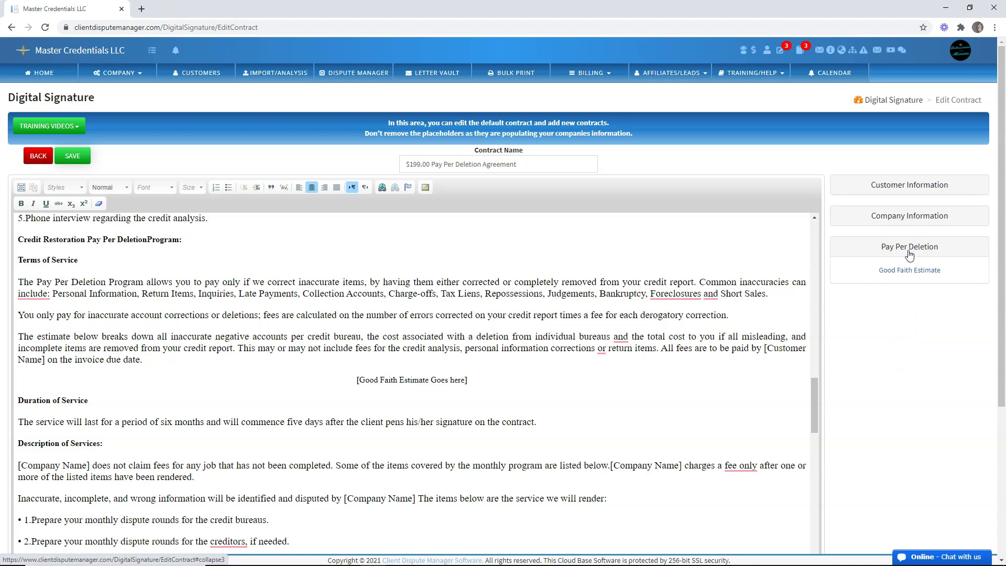
click(904, 273)
click(241, 250)
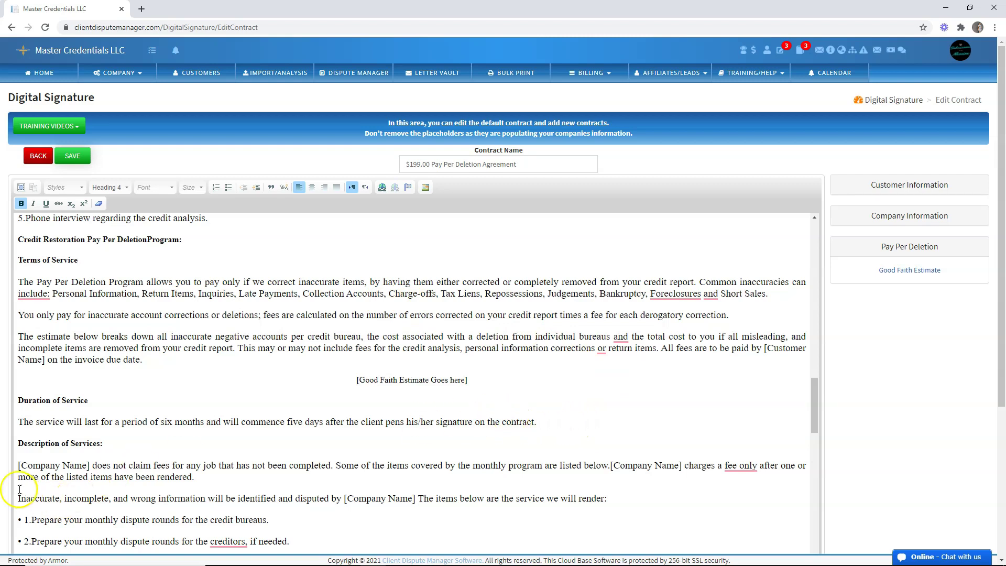
Leave the default contract and start a new contract named 'New PPD Contract'
click(36, 152)
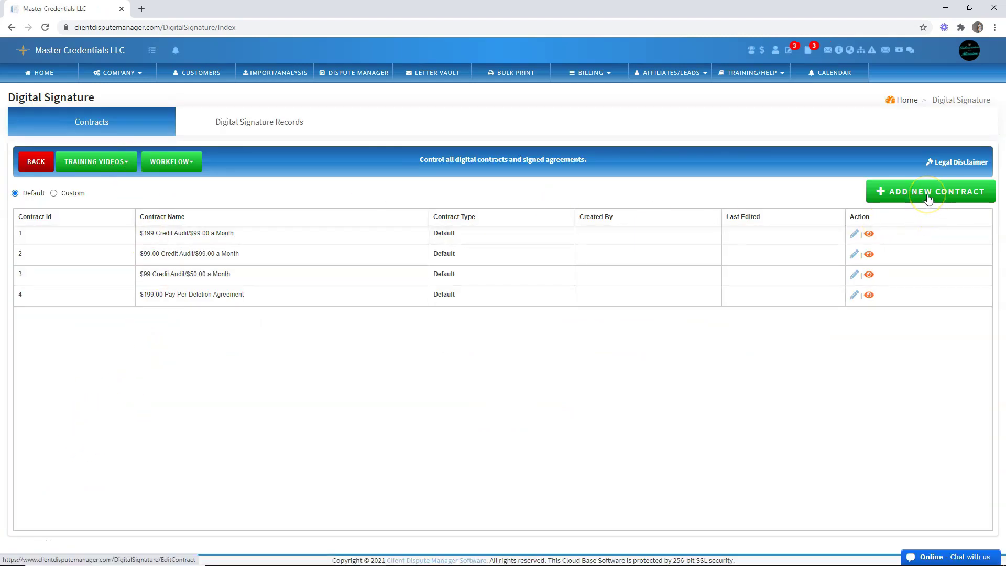
click(927, 193)
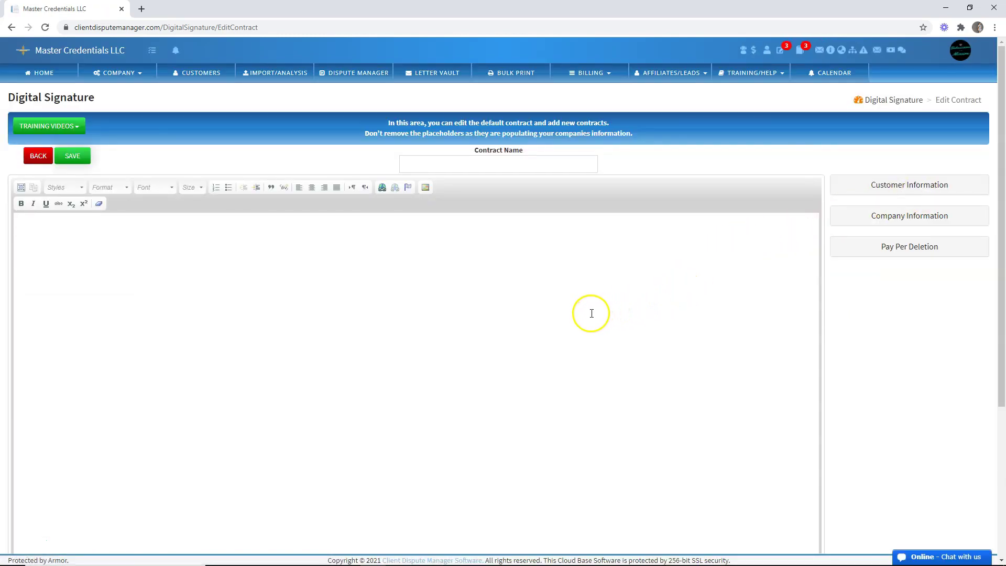
click(472, 164)
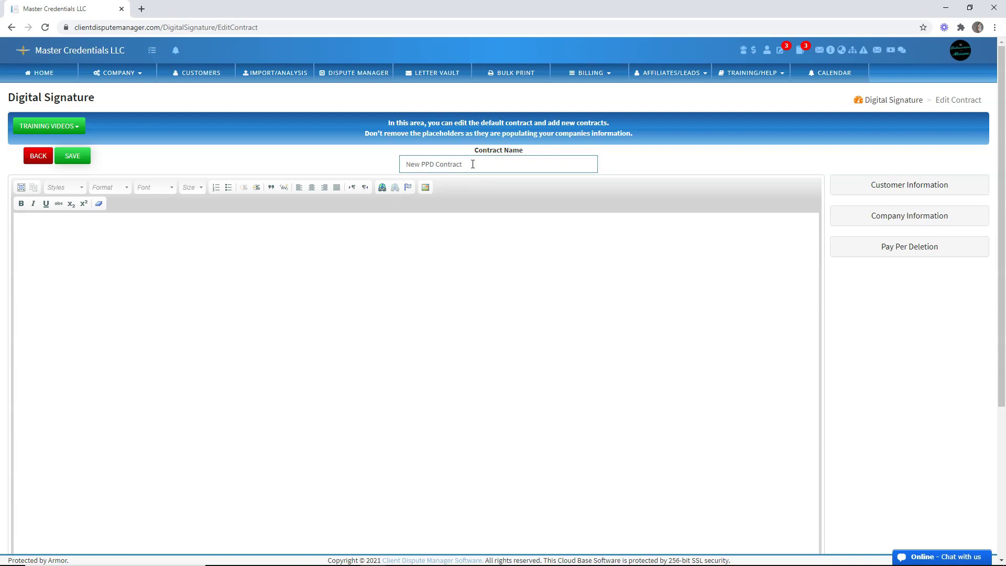
Insert the Pay Per Deletion > Good Faith Estimate placeholder into the body and save
click(373, 247)
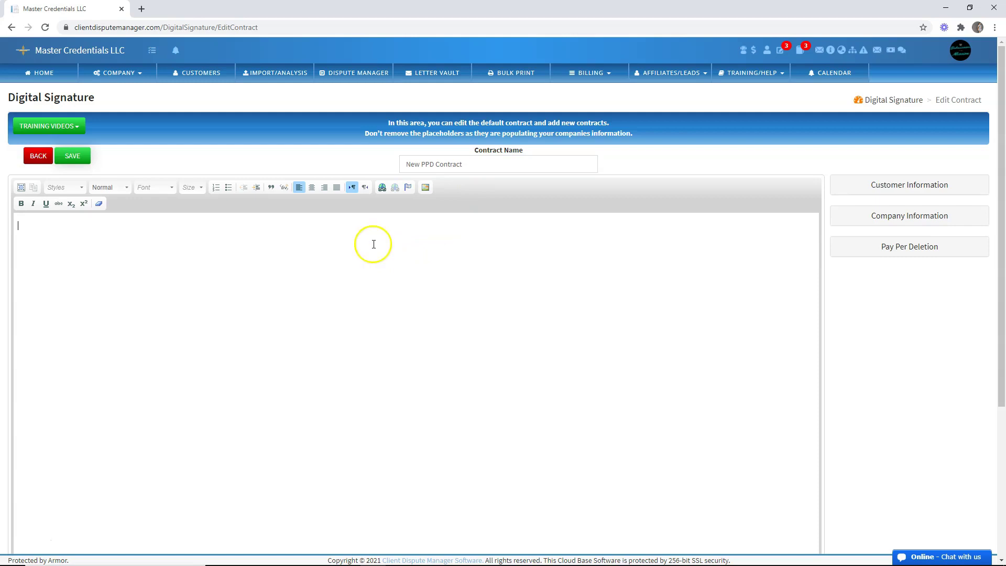
click(311, 243)
click(935, 246)
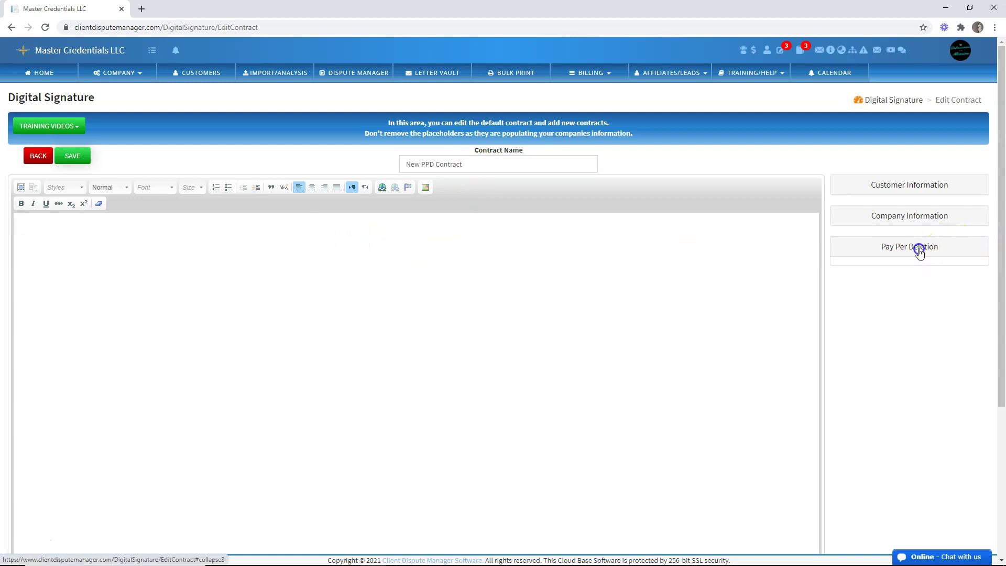
click(909, 270)
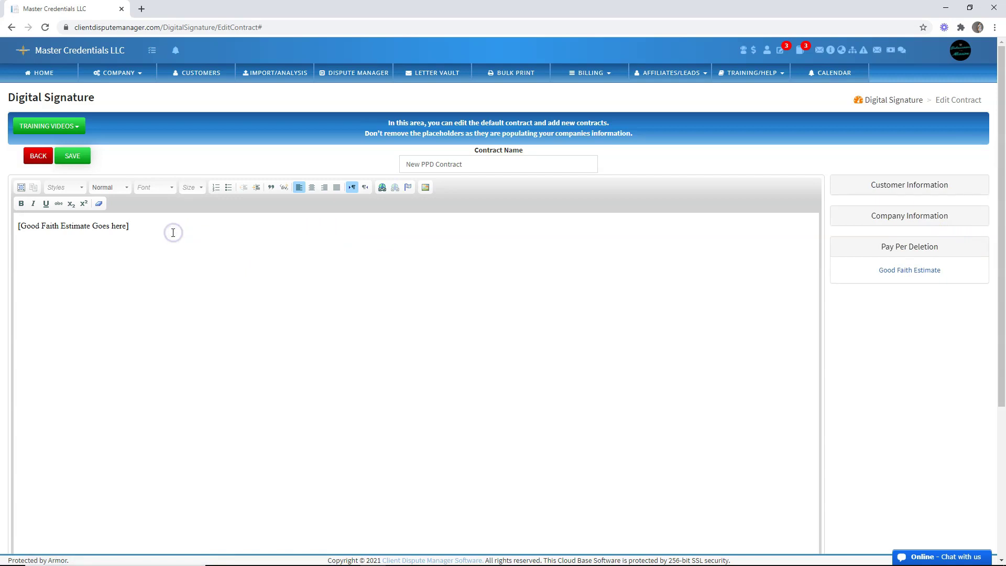
click(192, 275)
click(82, 156)
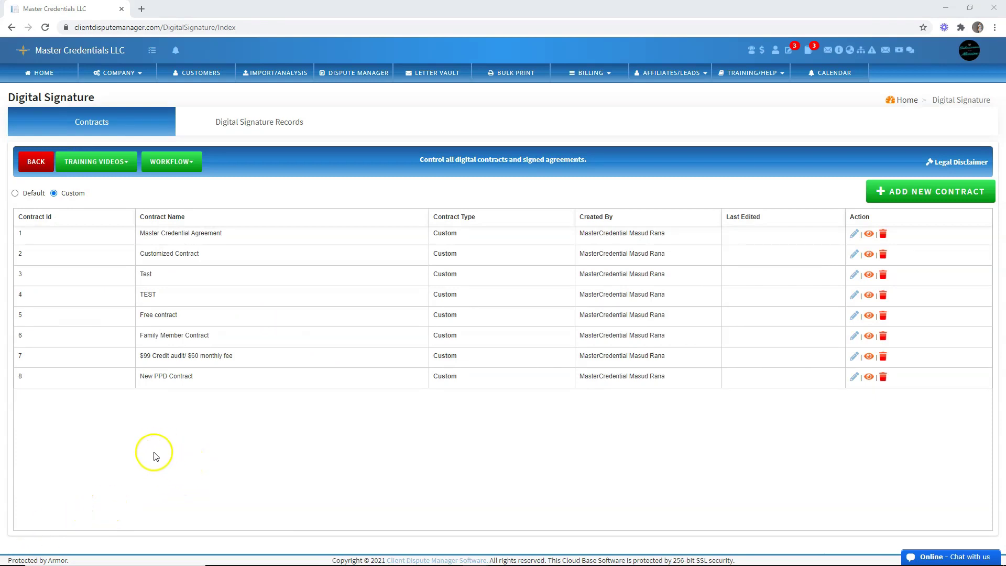
click(55, 194)
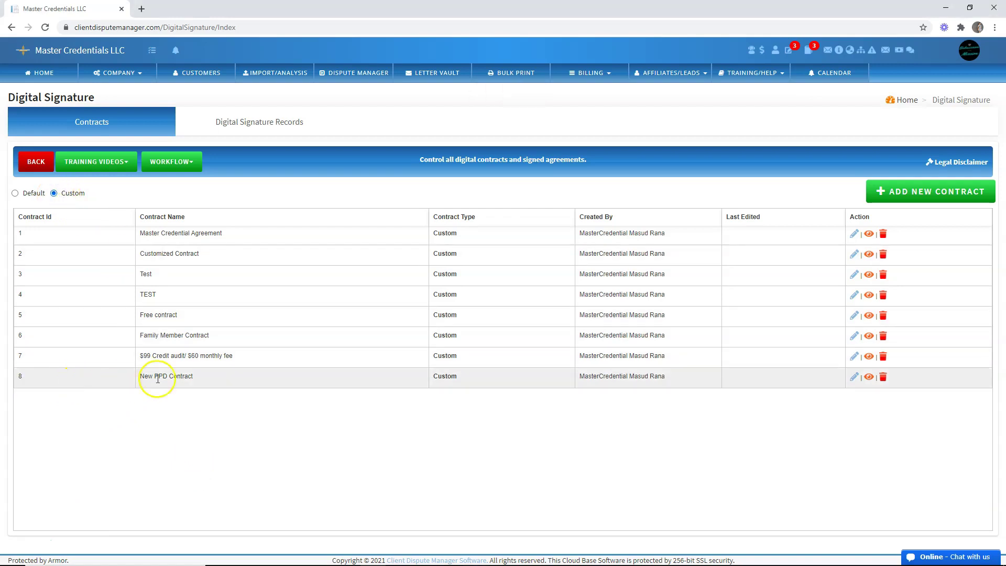
mouse_move(136, 376)
mouse_down()
mouse_move(208, 378)
mouse_move(167, 376)
mouse_up()
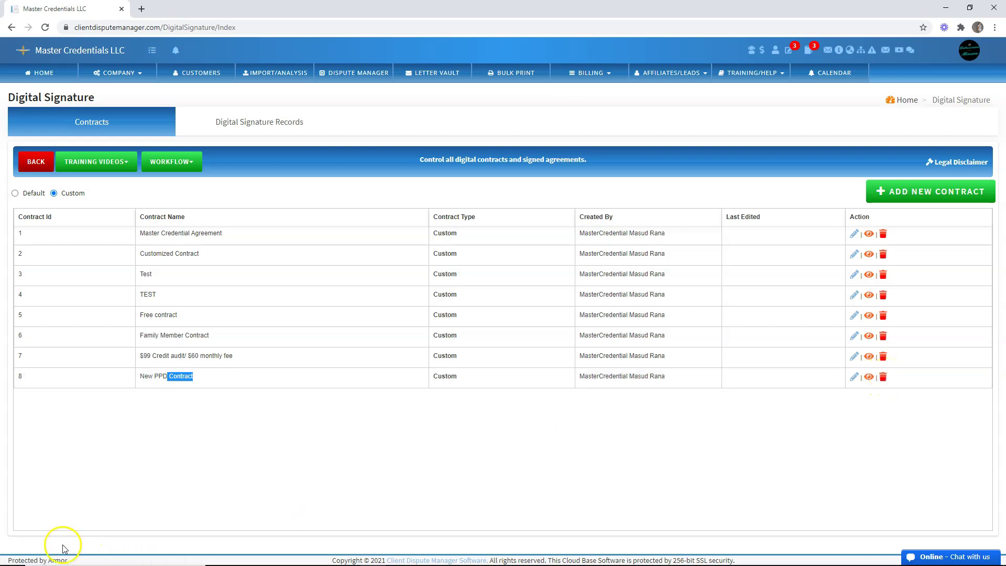
click(30, 542)
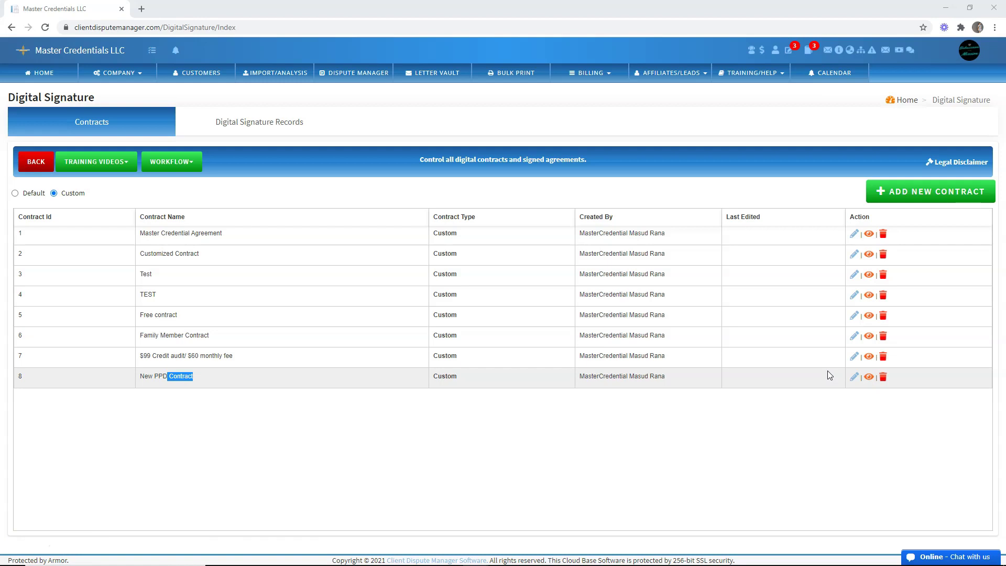
Open the contract preview for the second client's $599.00 Pay Per Deletion estimate
click(612, 68)
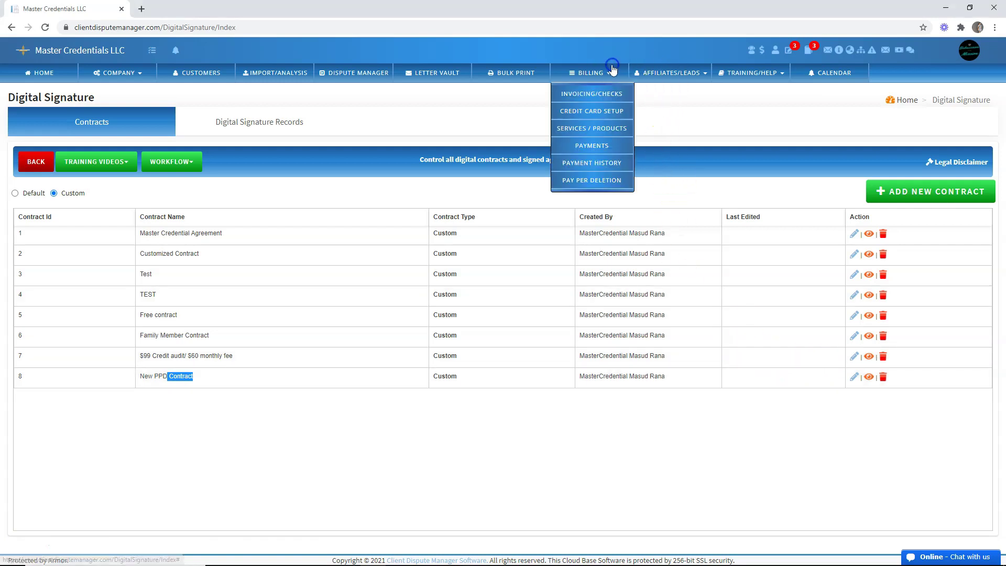
click(596, 180)
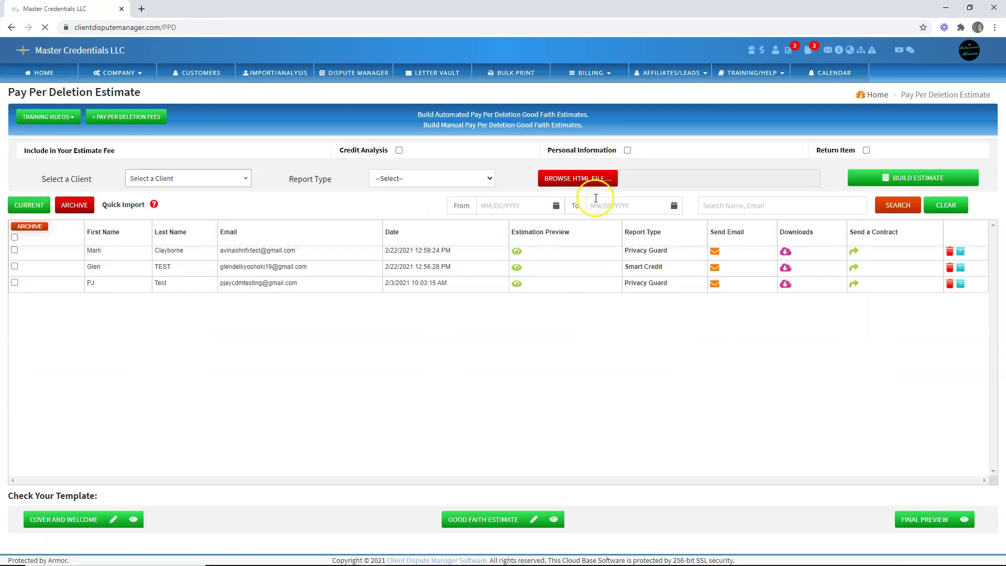
click(854, 267)
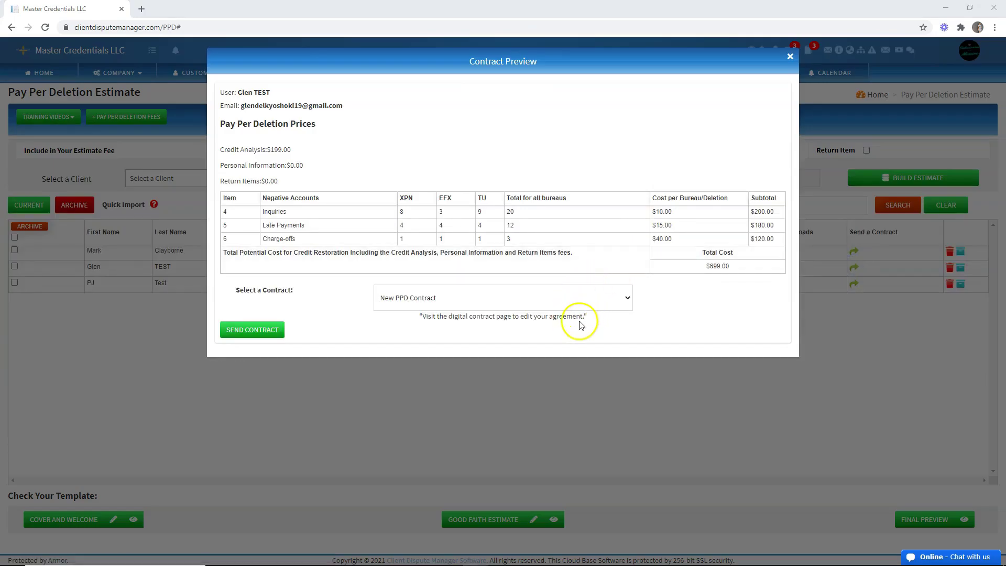
Pick New PPD Contract under Select a Contract, close the preview and return home
click(540, 302)
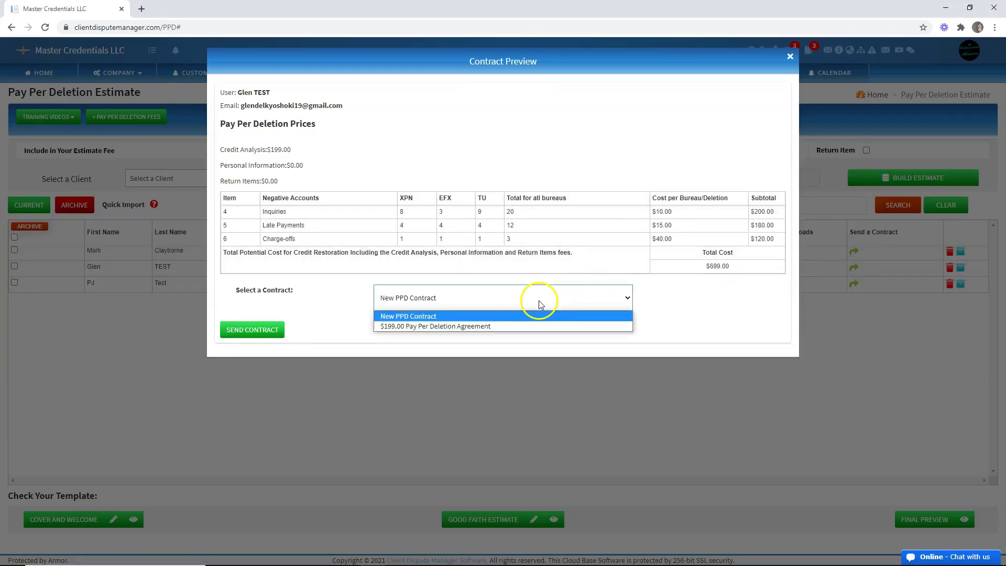
click(540, 303)
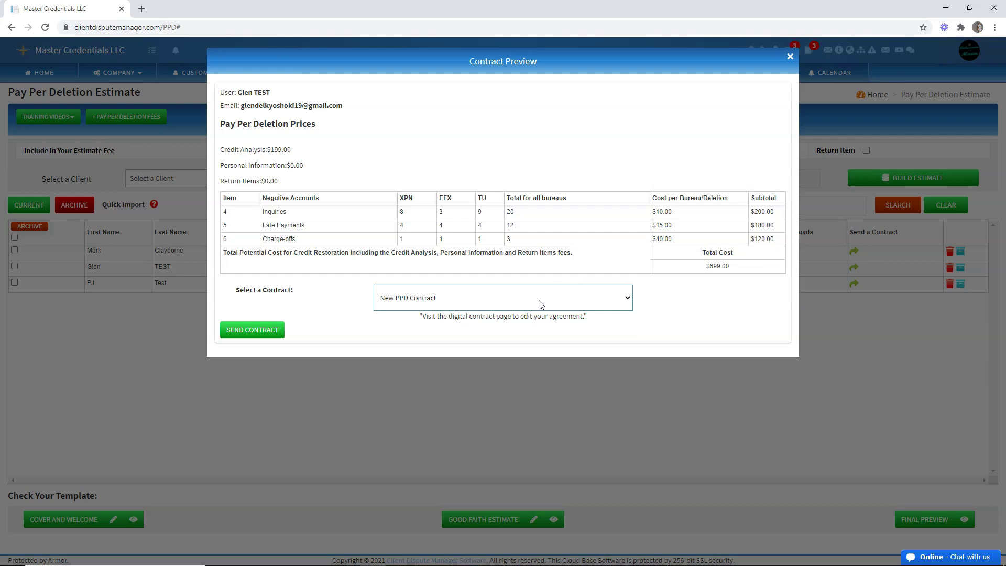
click(526, 300)
click(790, 57)
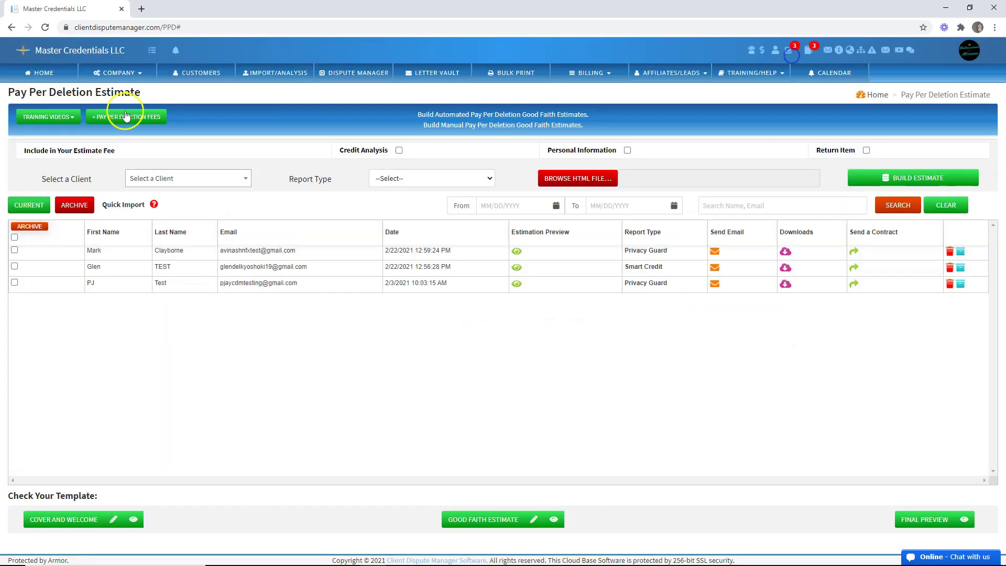
click(53, 66)
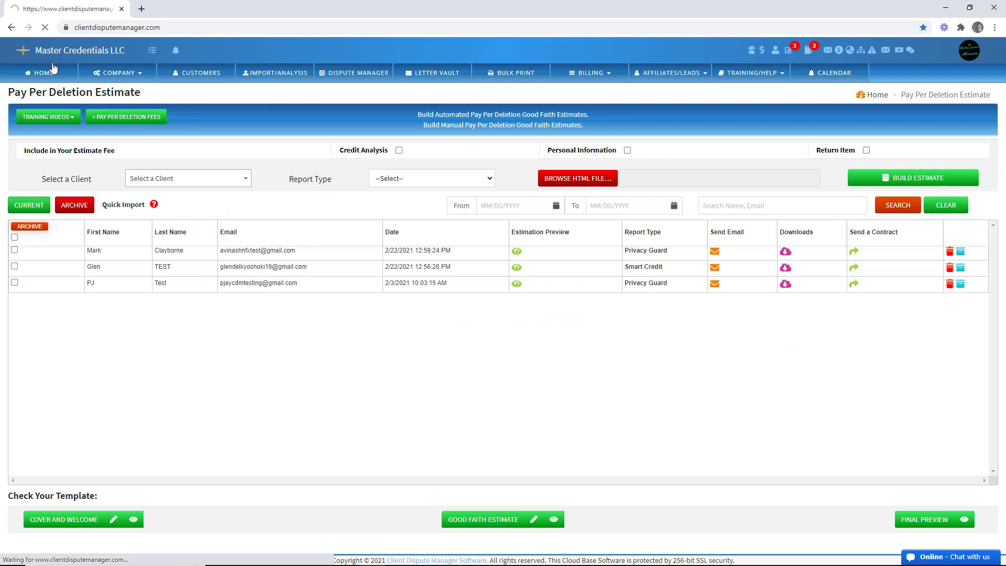